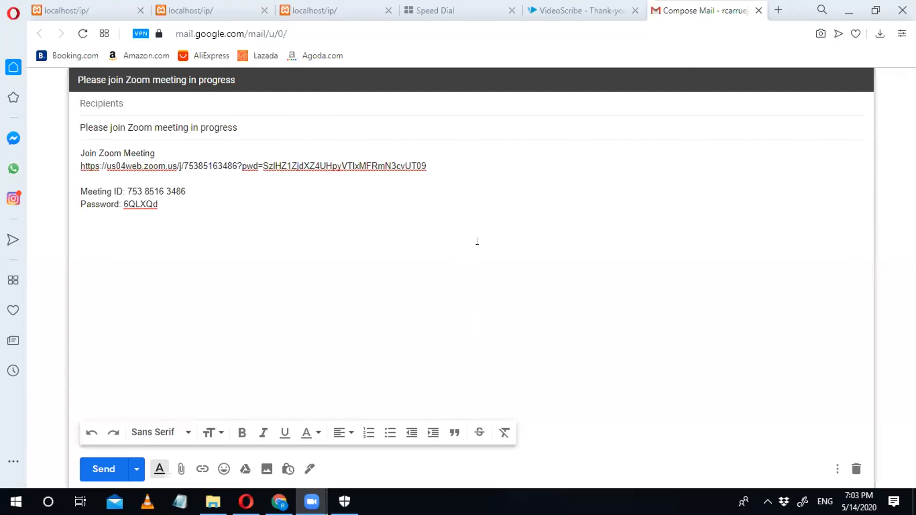
Step: Switch to the VideoScribe 'Your free trial account is ready!' tab and scroll to its top
key(ctrl+shift+Tab)
scroll(476, 237, up, 4)
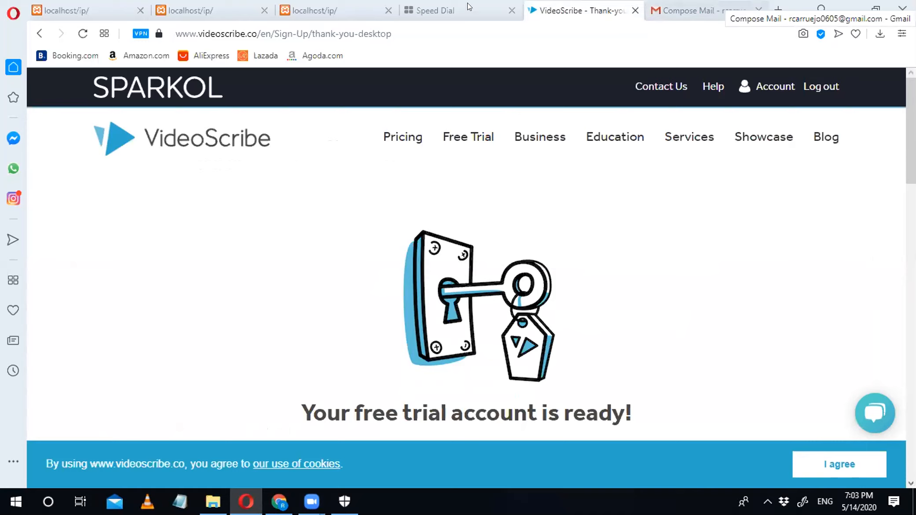
Step: Run a Google search for 'teamviewer' from Chrome's address bar
click(456, 5)
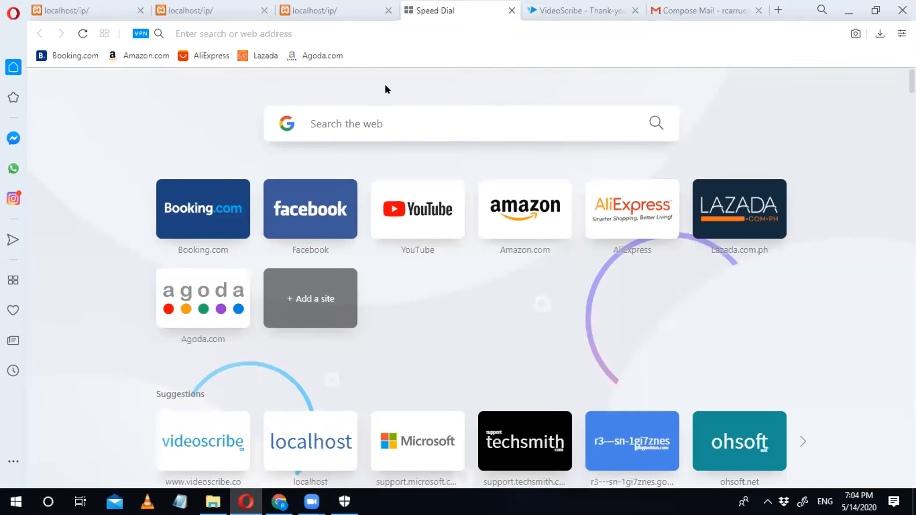
key(alt+Tab)
click(238, 30)
text(team)
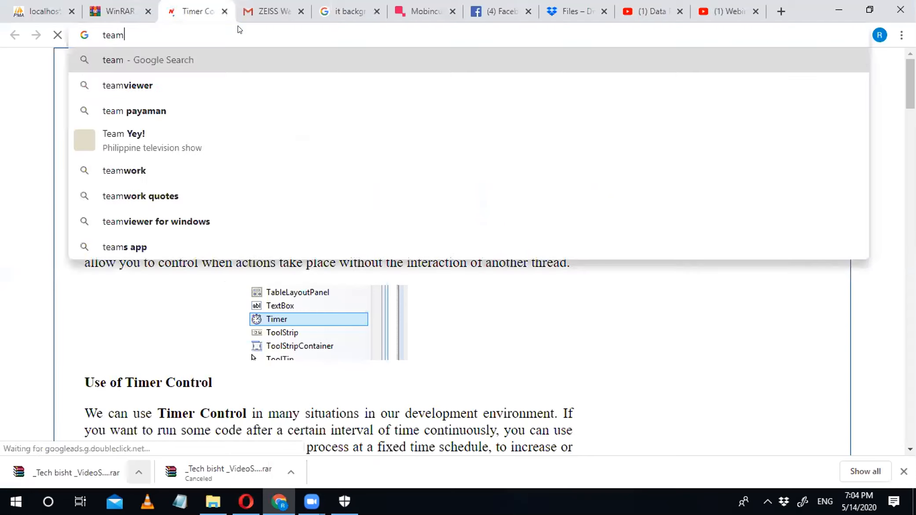
text(view)
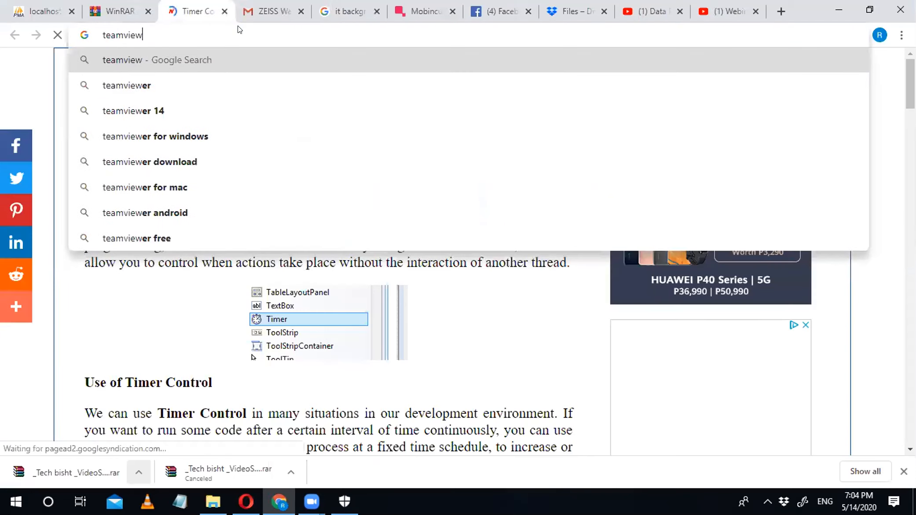
text(er)
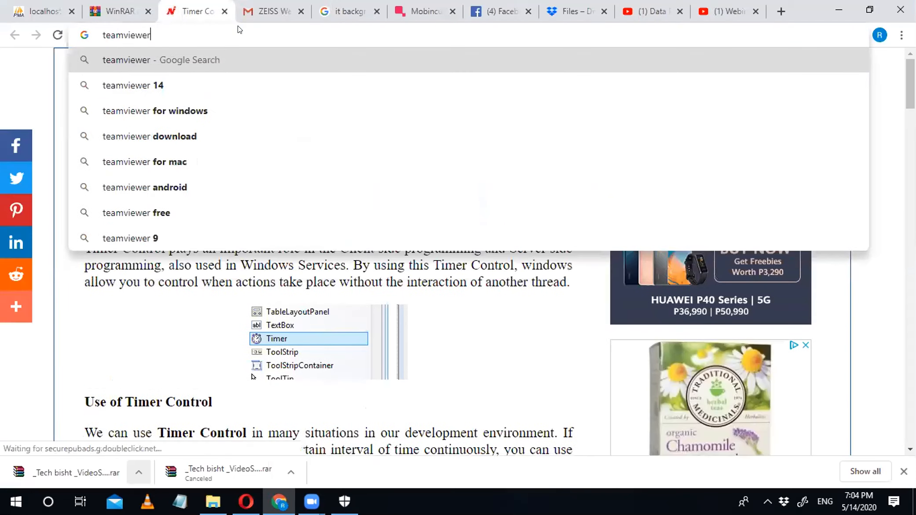
key(Return)
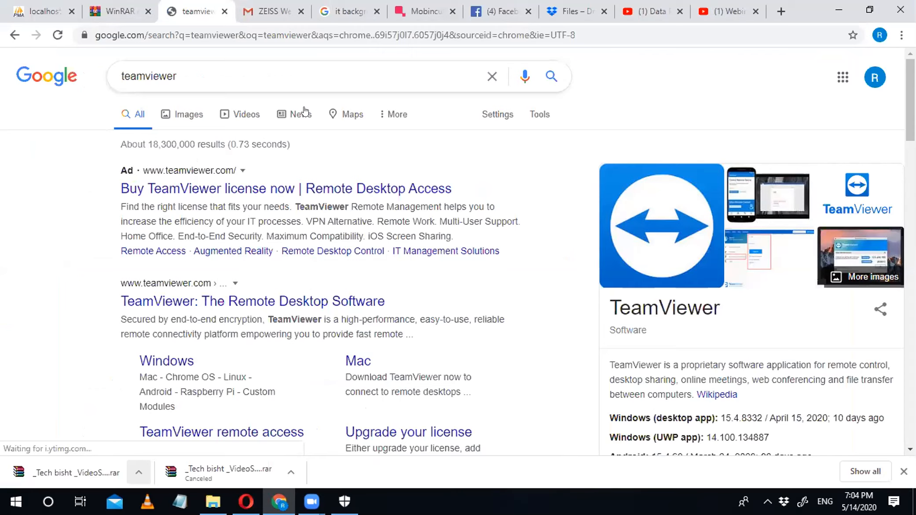
Step: Open the teamviewer.com/en/ result and scroll down to its Download for free button
click(337, 300)
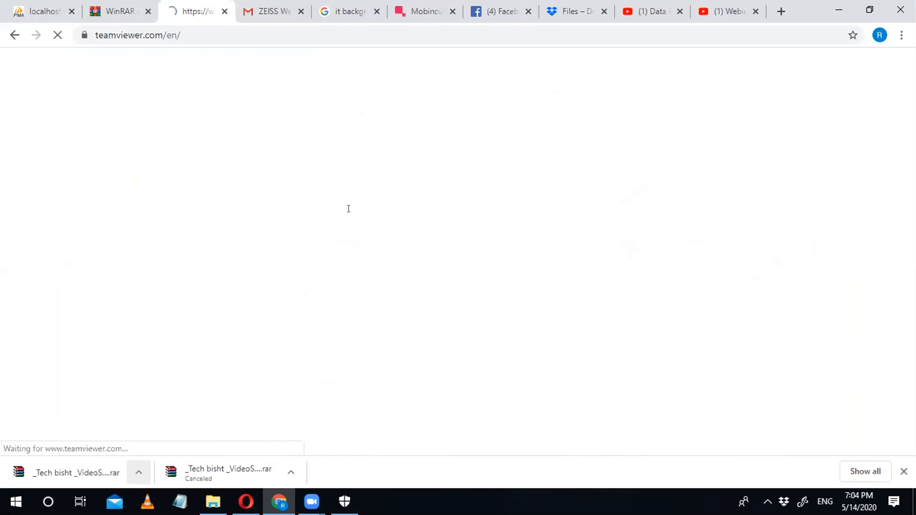
scroll(468, 75, down, 5)
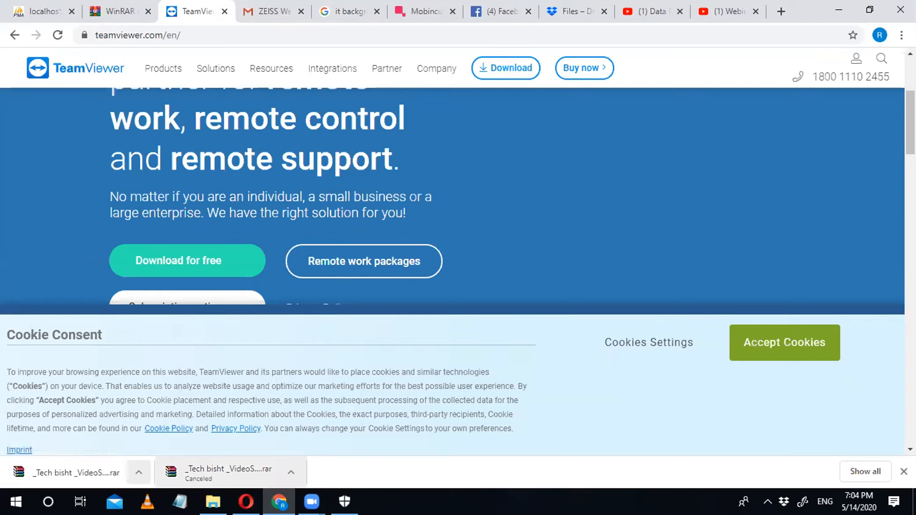
Step: Launch VideoScribe from a Windows search for 'vide' and dismiss the Start menu
key(super+s)
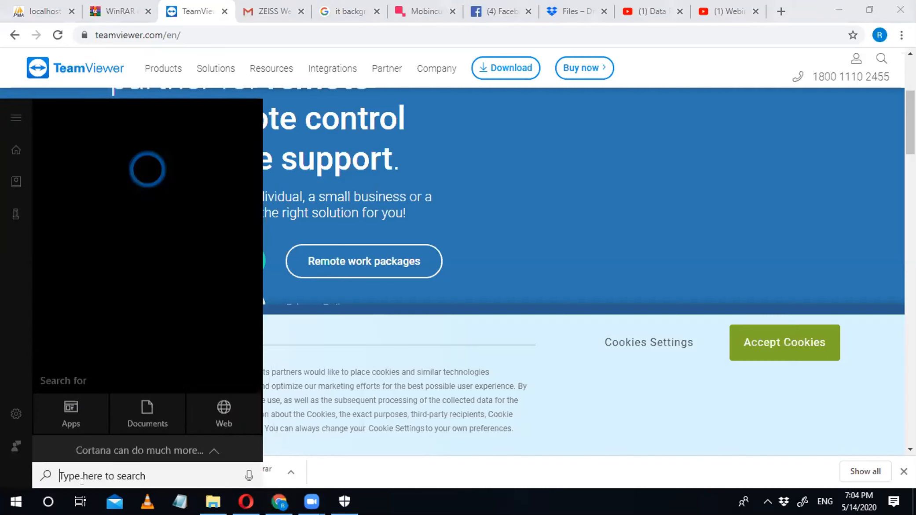
text(vide)
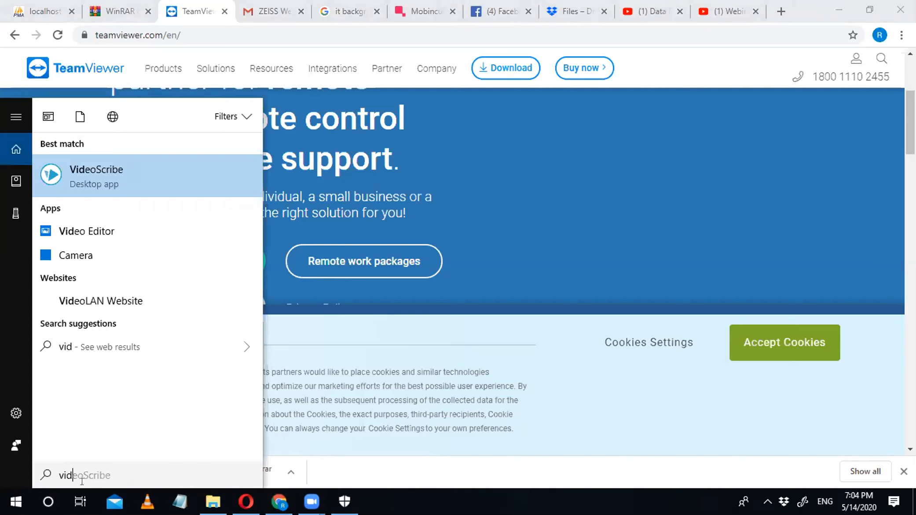
click(154, 166)
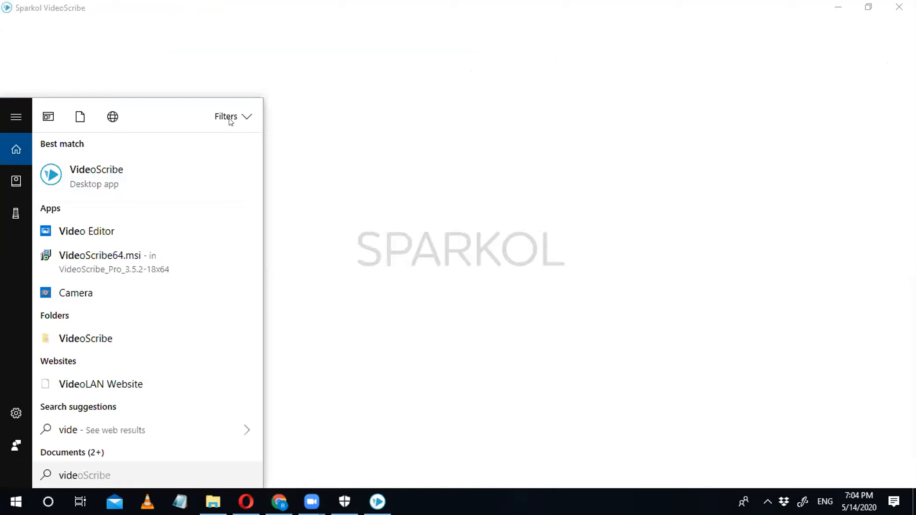
click(229, 118)
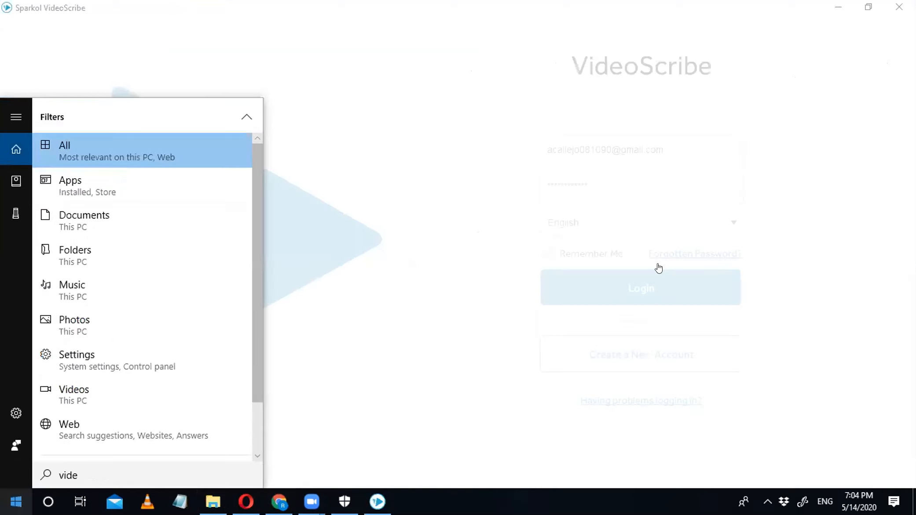
click(785, 164)
click(662, 147)
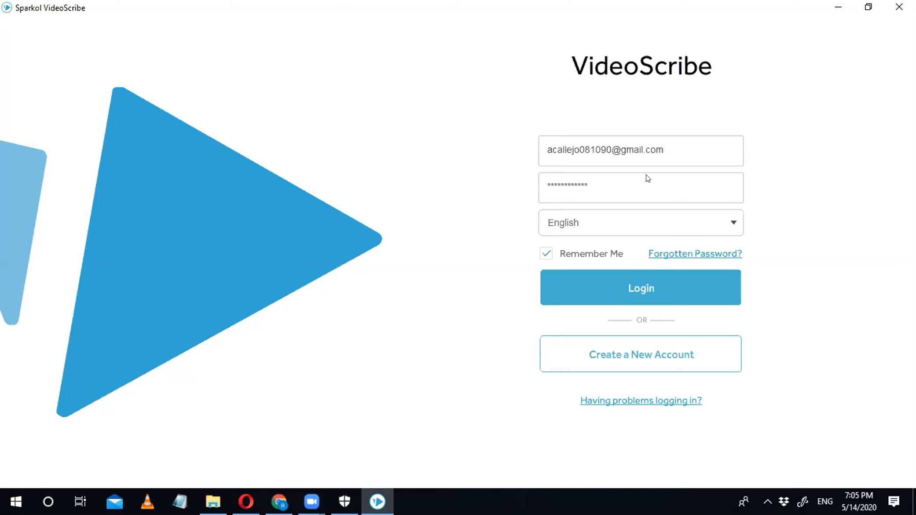
Step: Log in to VideoScribe using the saved account credentials
click(653, 288)
click(659, 294)
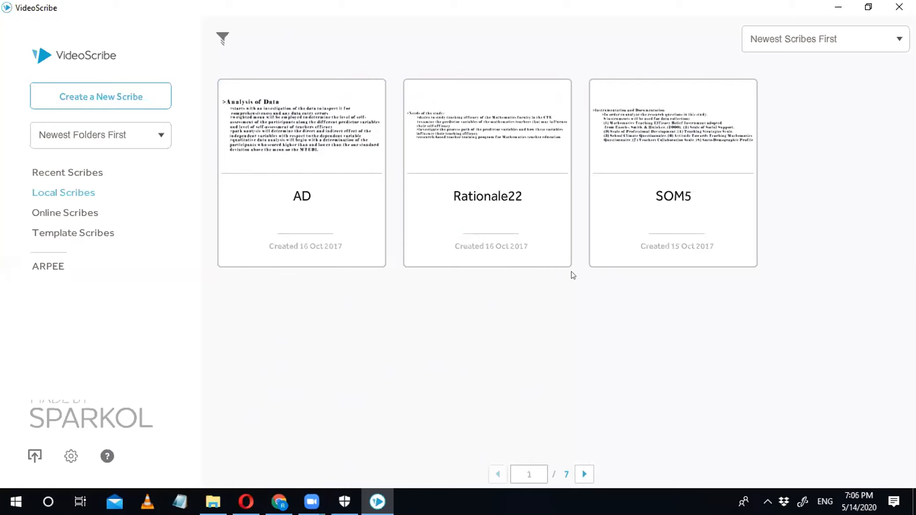
mouse_move(660, 255)
Step: Create a new blank scribe and choose Add New Image on its canvas
click(149, 101)
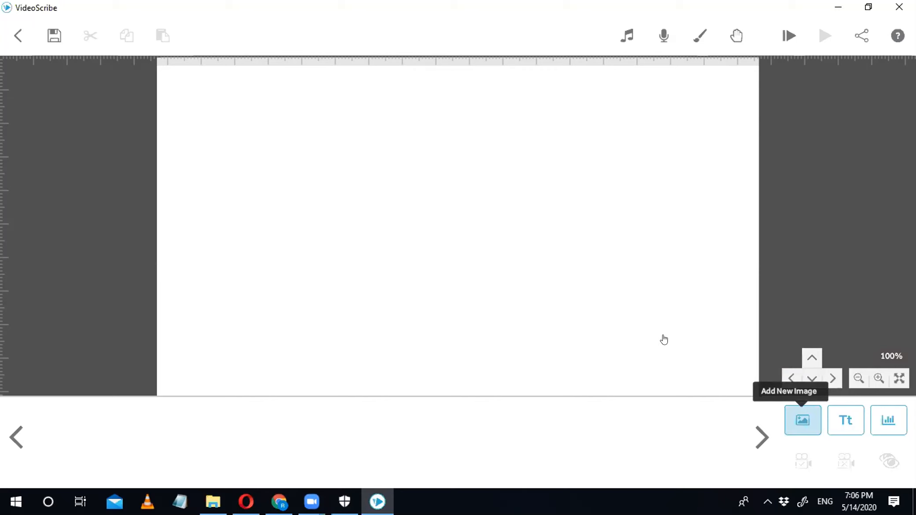
click(790, 411)
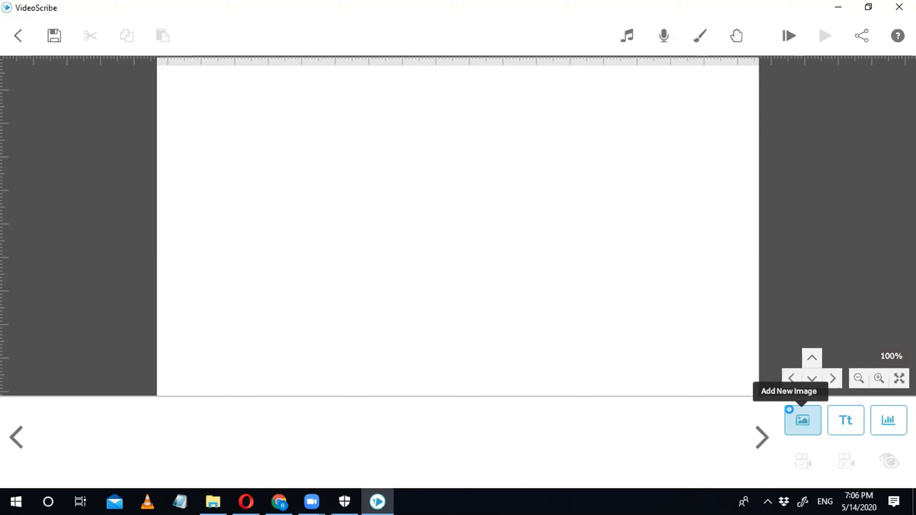
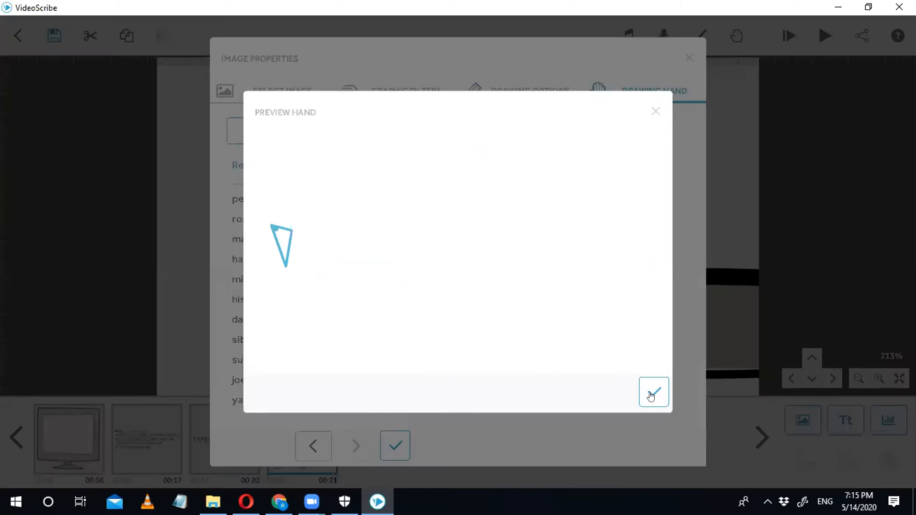
Step: Set the console image to draw with no hand, then preview the scribe
click(650, 393)
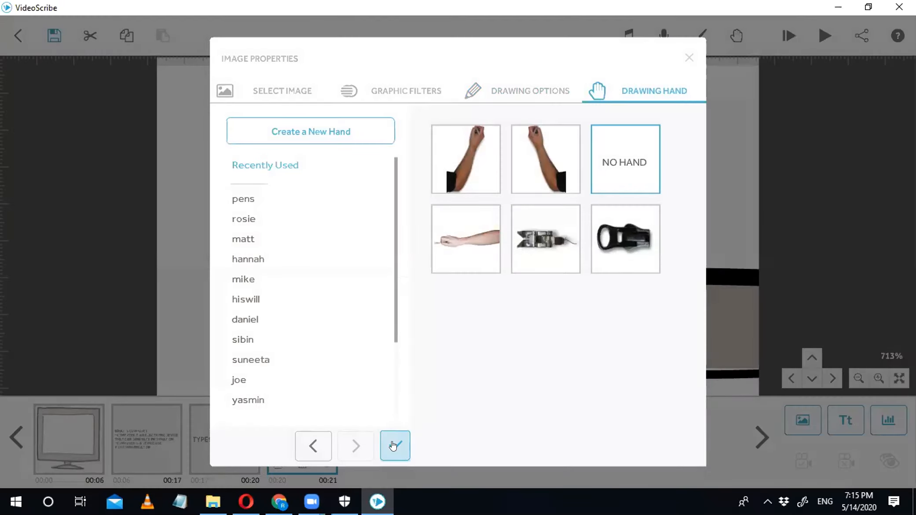
key(Return)
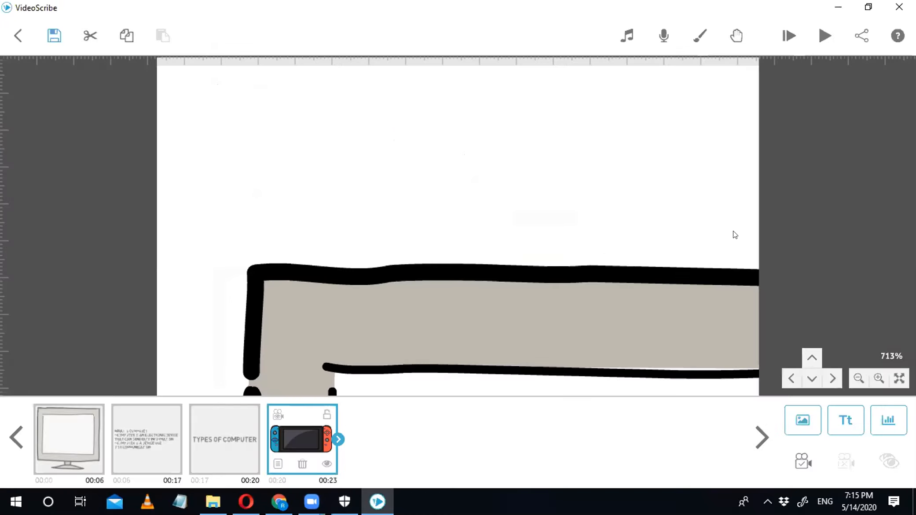
click(821, 35)
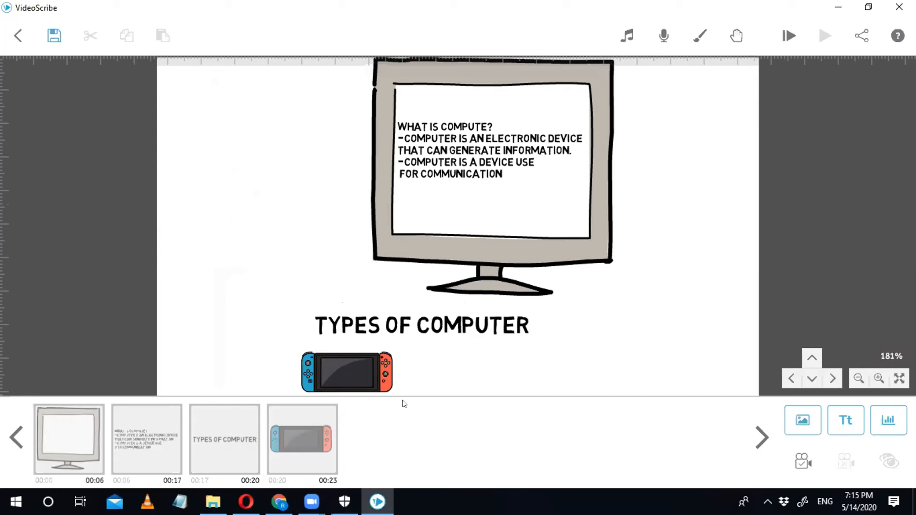
Step: Search the image library for 'computer' and place the laptop beside the console under the title
click(808, 424)
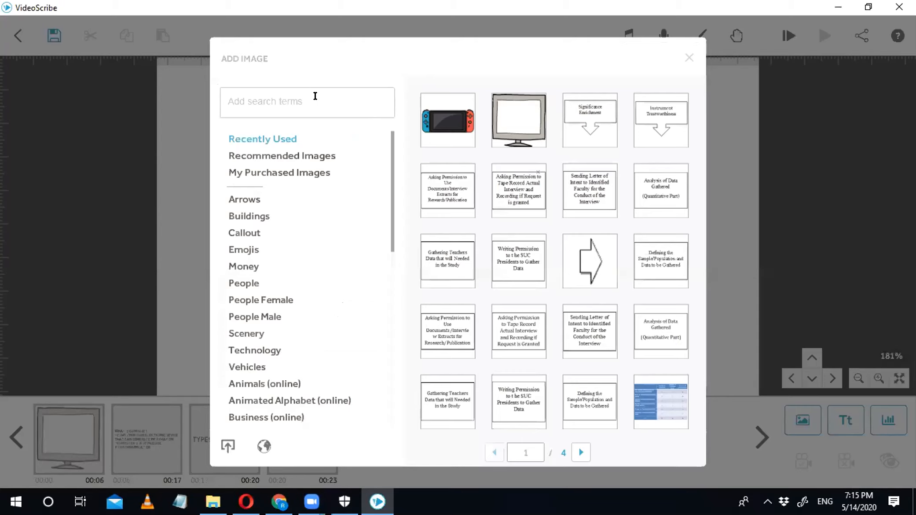
text(c)
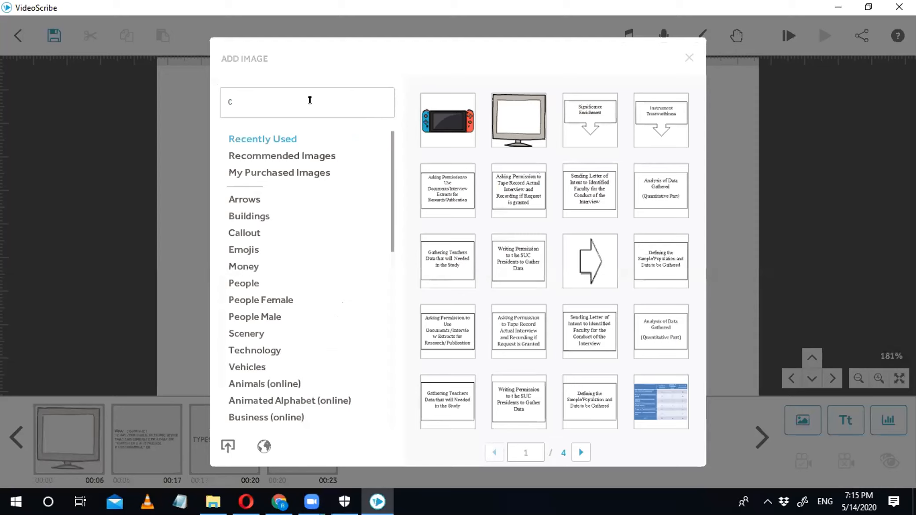
text(omputer)
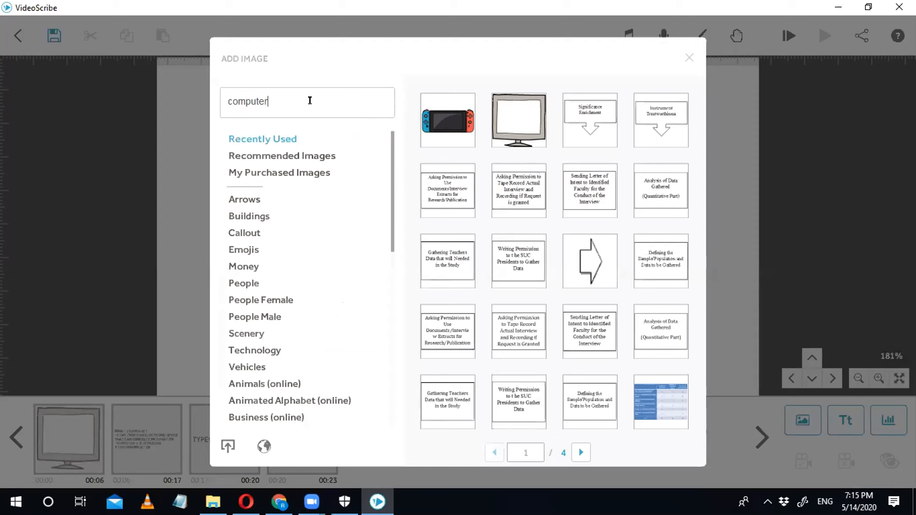
key(Return)
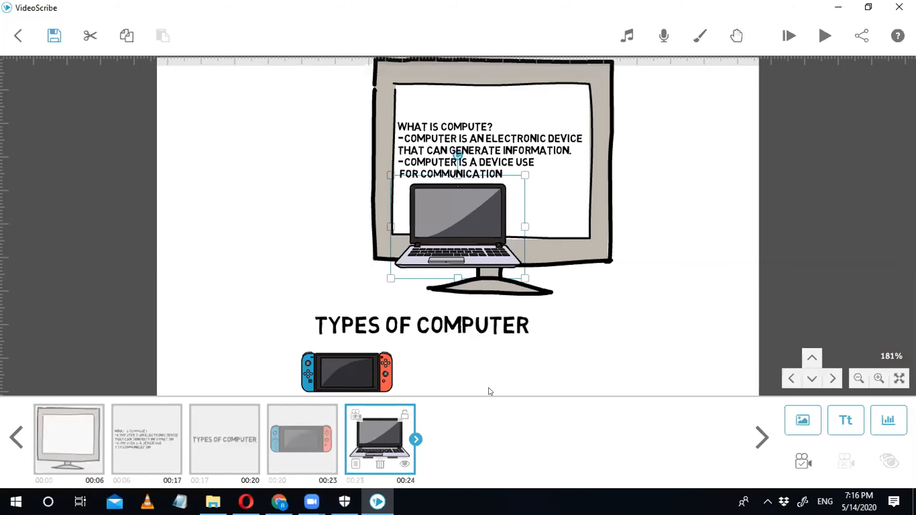
scroll(488, 387, down, 1)
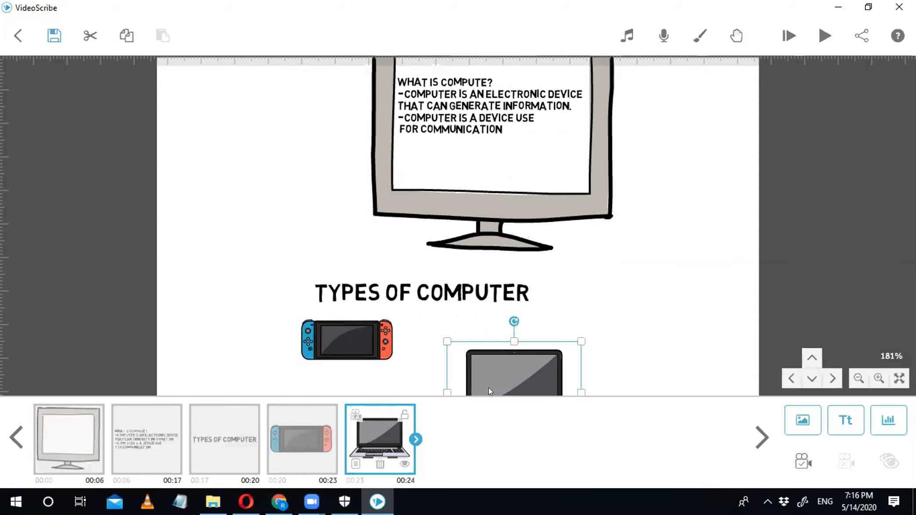
scroll(483, 229, down, 4)
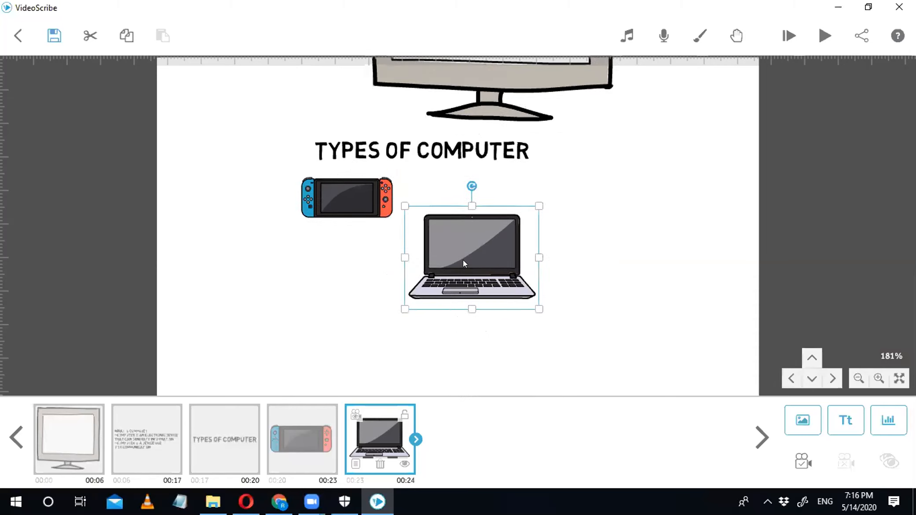
drag(464, 262, 460, 263)
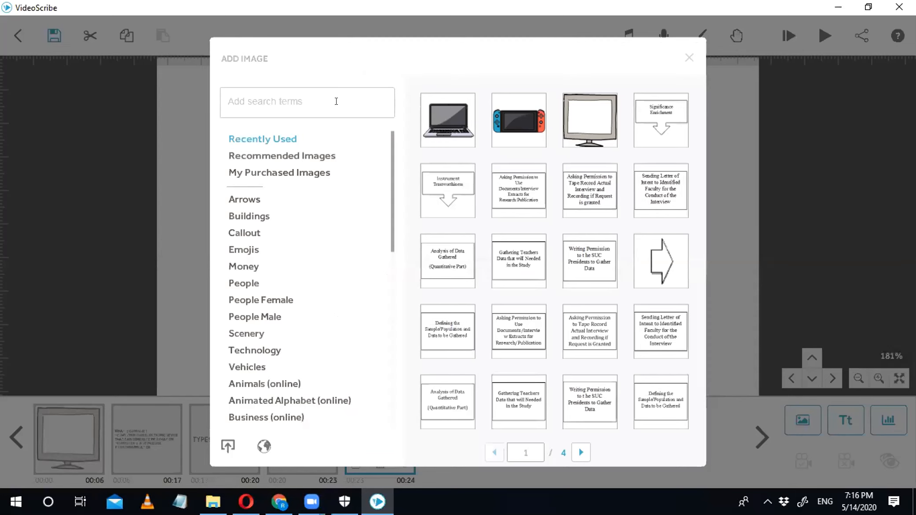
Step: Search images for 'Computer', page through to page 5, and add the computer-desk drawing
text(Comput)
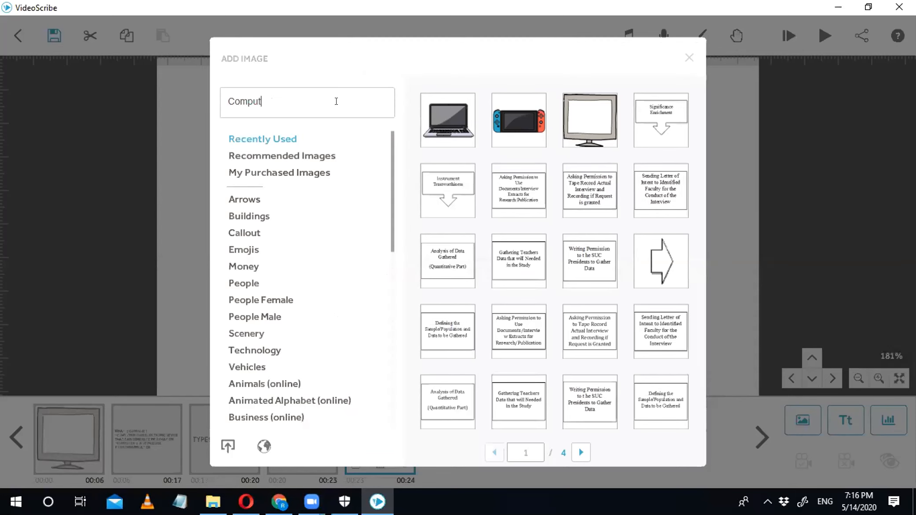
text(er)
key(Return)
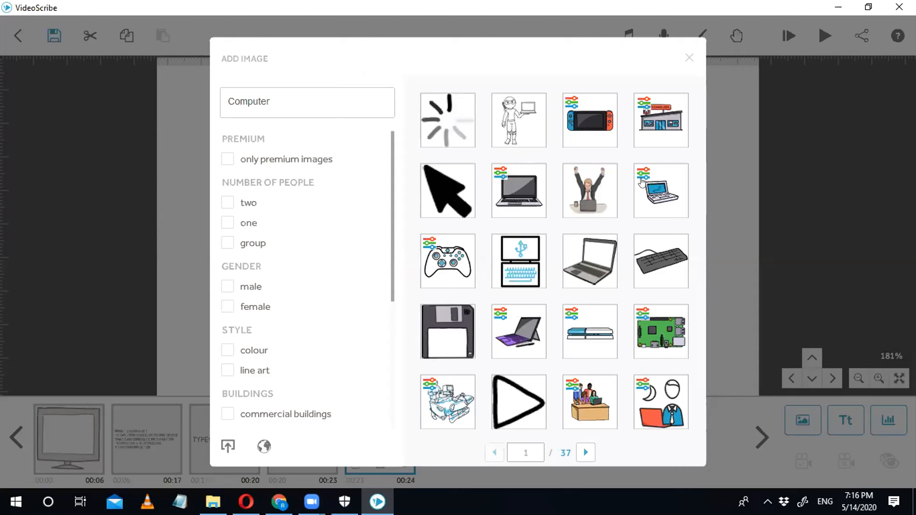
scroll(642, 186, down, 1)
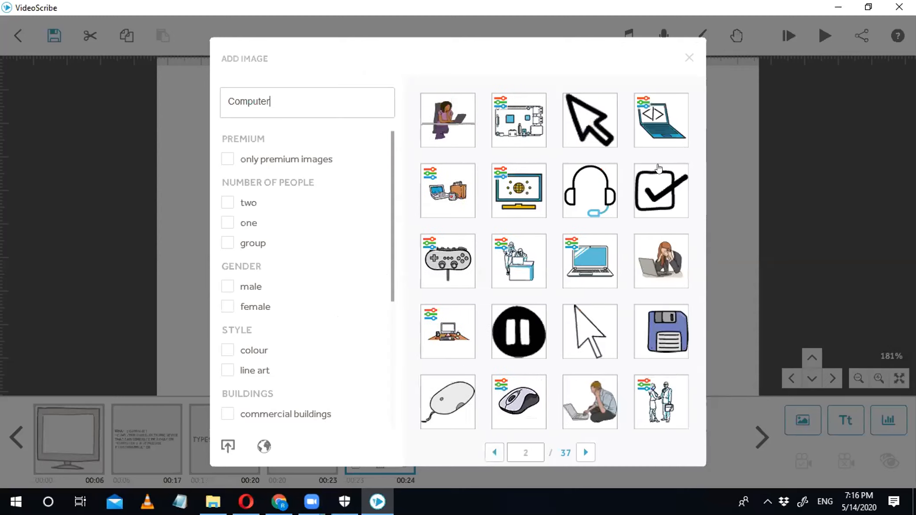
scroll(637, 205, down, 1)
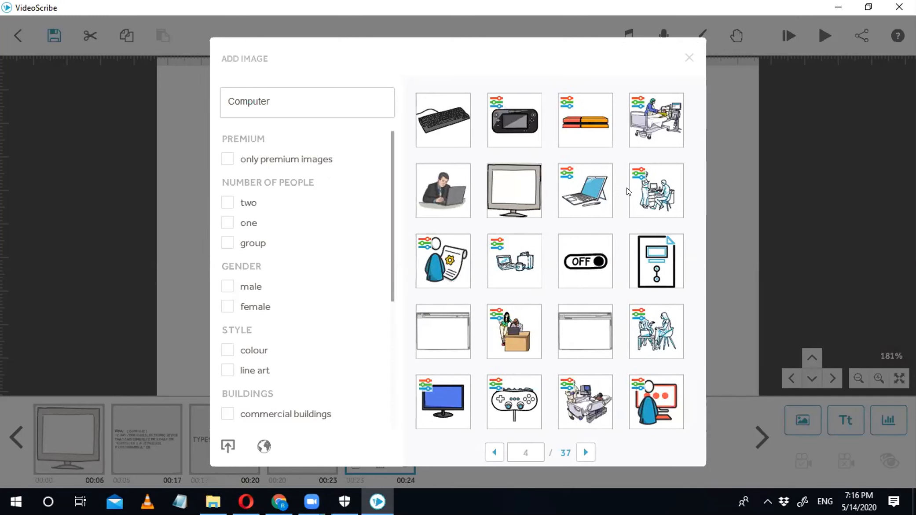
scroll(626, 187, down, 2)
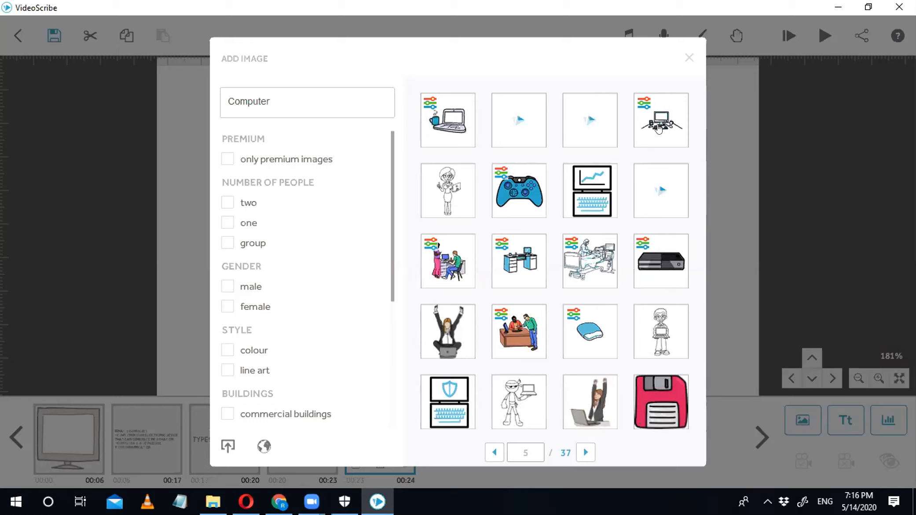
click(538, 316)
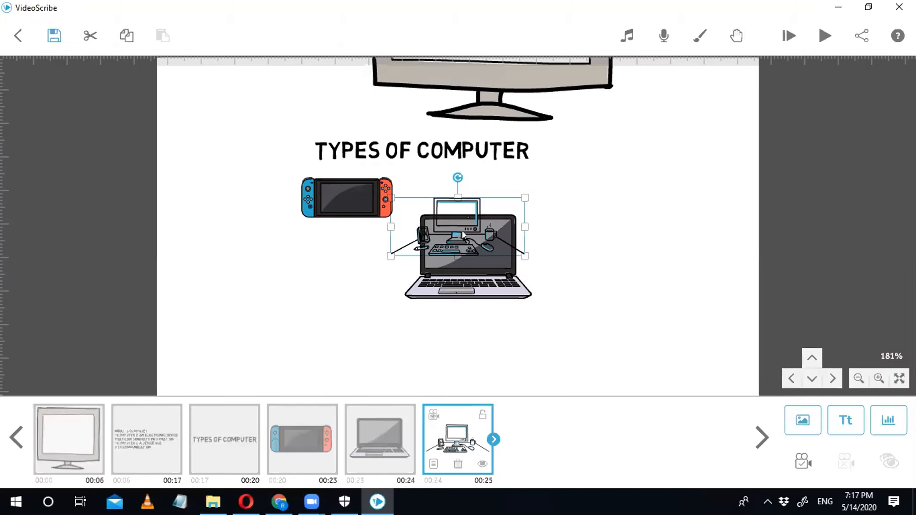
Step: Move the computer-desk drawing right of the laptop and enlarge it about 1.5 times
drag(430, 226, 621, 207)
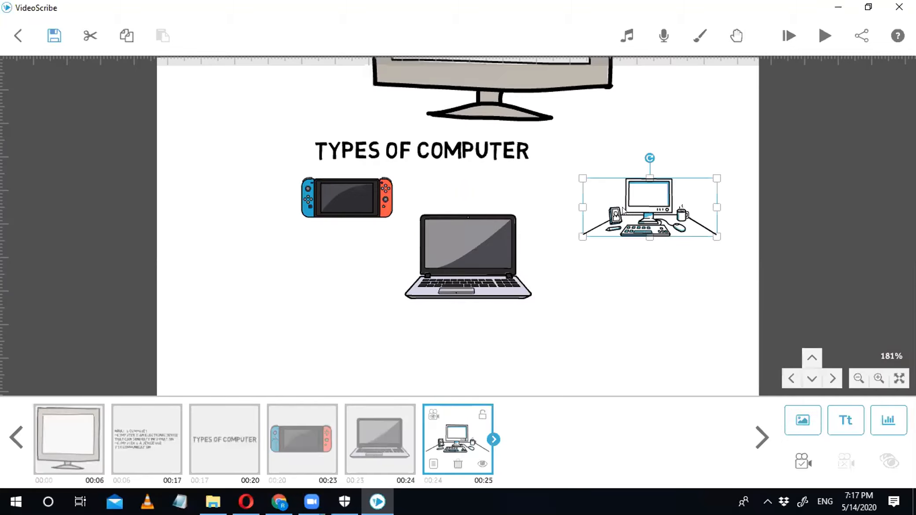
drag(647, 235, 622, 240)
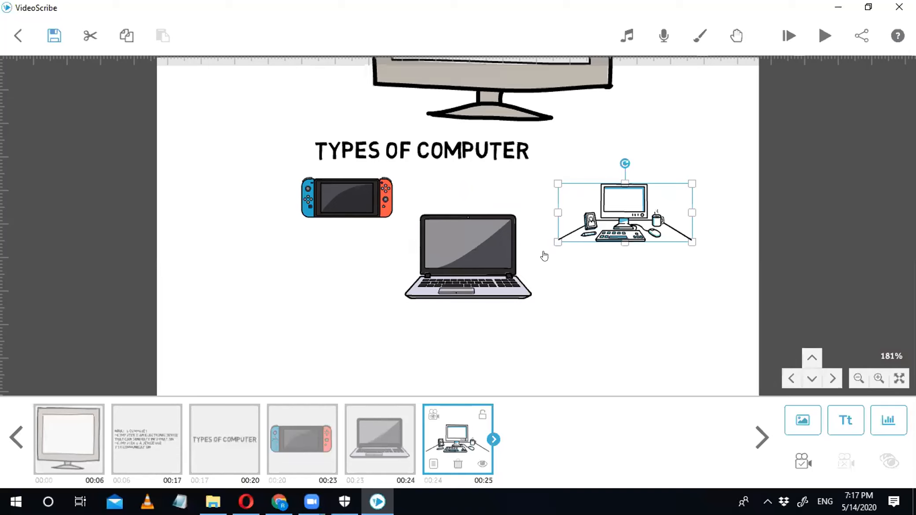
drag(559, 242, 529, 257)
drag(614, 216, 625, 205)
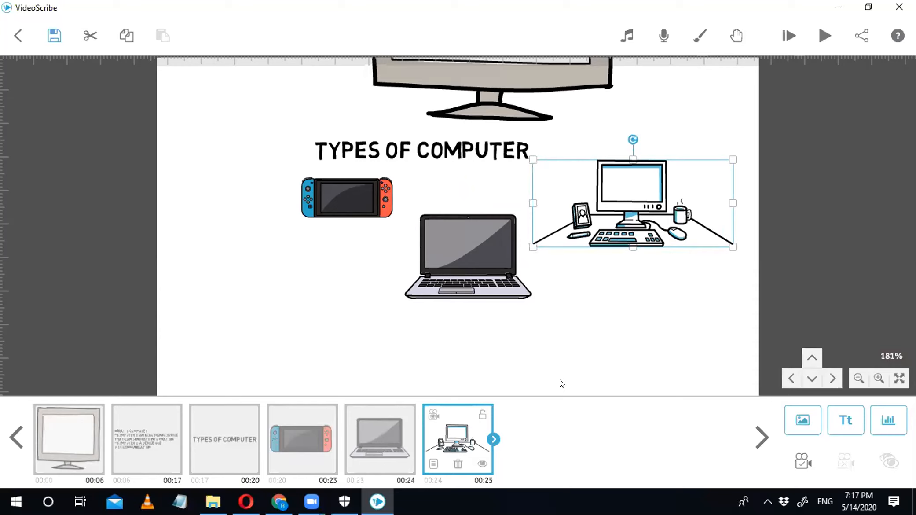
click(362, 439)
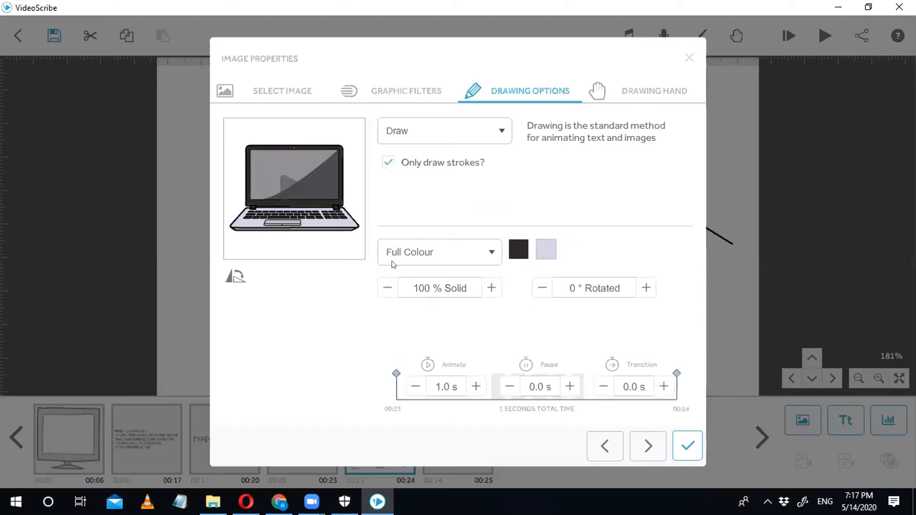
Step: Give the laptop and desktop images 2-second transitions each
click(392, 261)
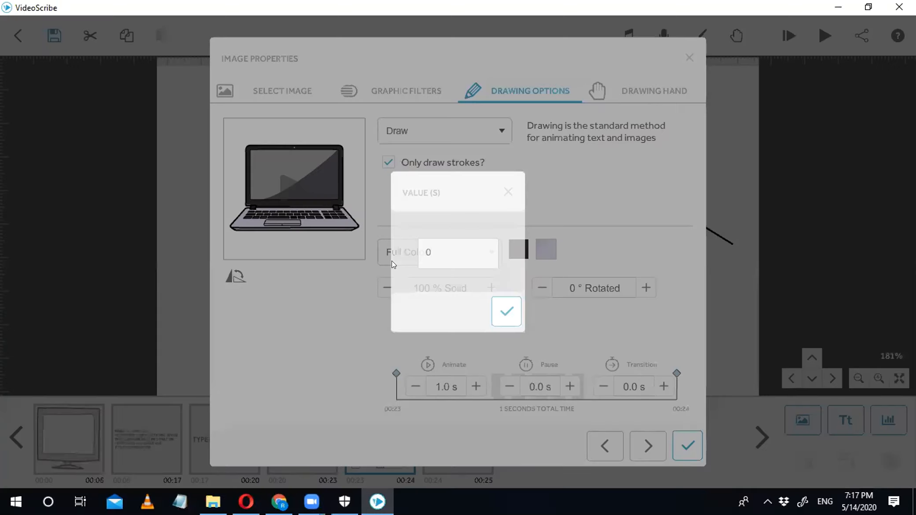
text(2)
key(Return)
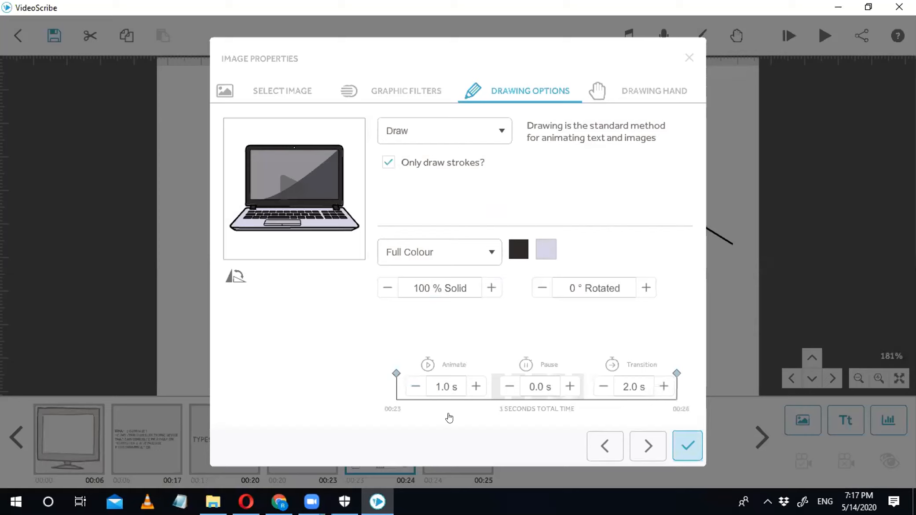
double_click(435, 463)
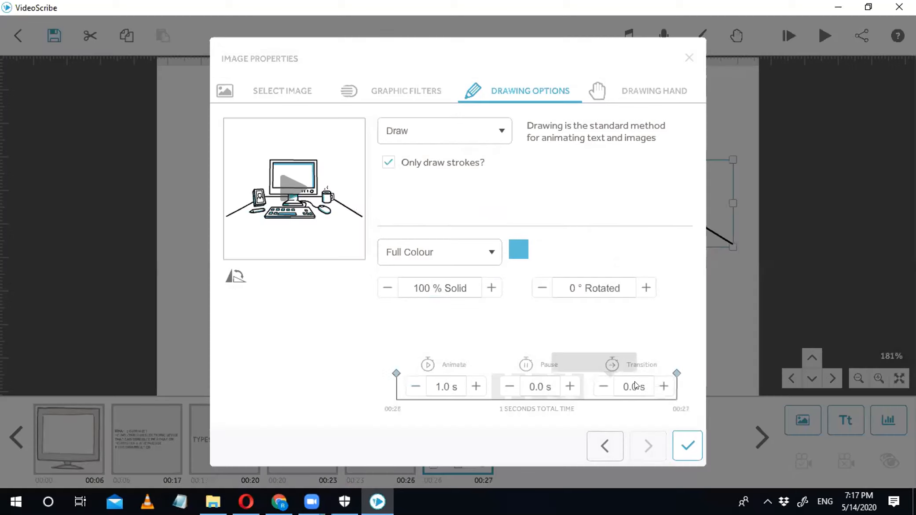
click(634, 387)
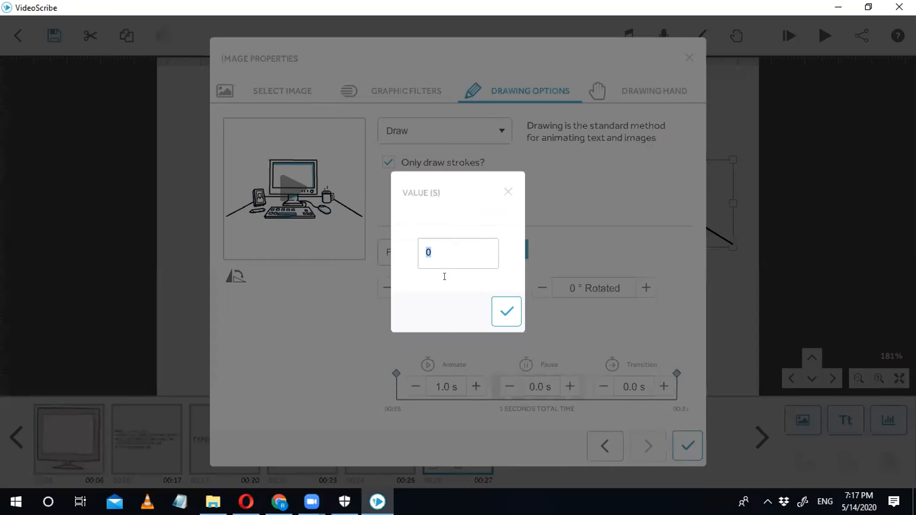
text(2)
key(Return)
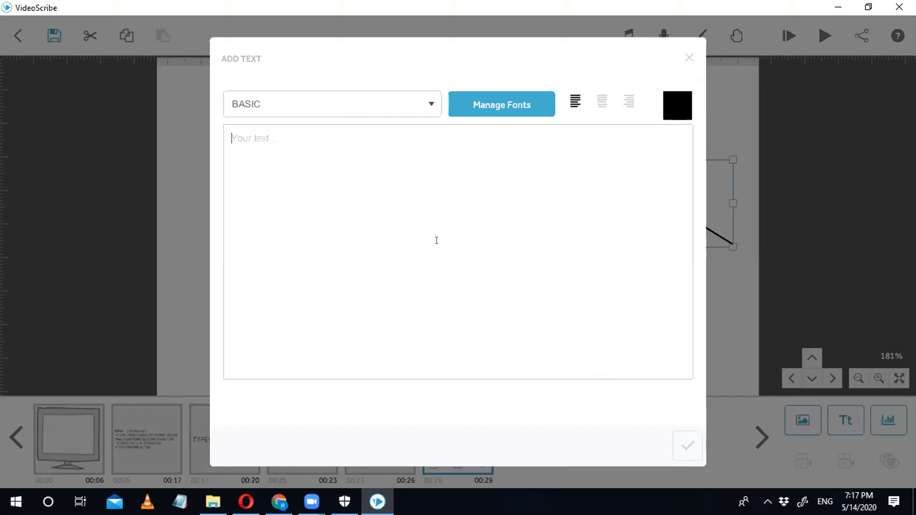
Step: Enter PSP as the new text, clearing an earlier mistyped word
text(Pal)
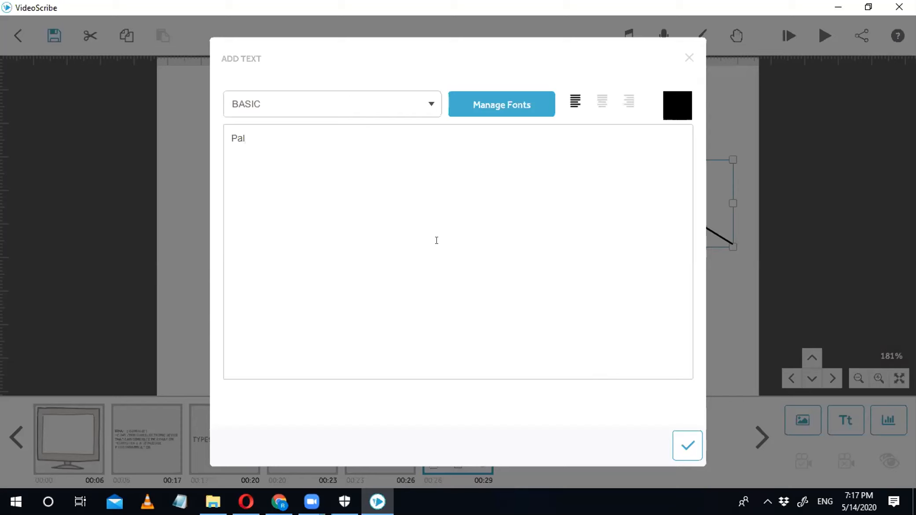
key(BackSpace)
key(BackSpace)
text(alm)
key(BackSpace)
key(BackSpace)
key(BackSpace)
key(BackSpace)
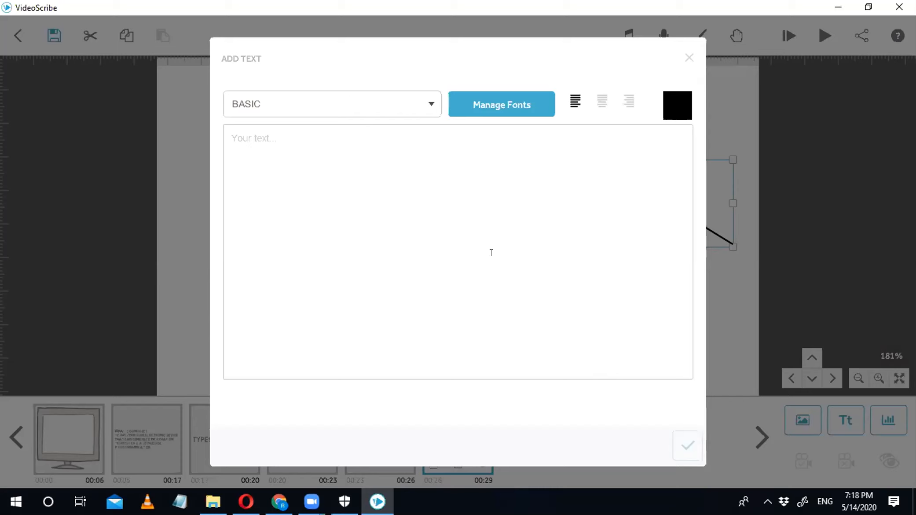
text(PSP)
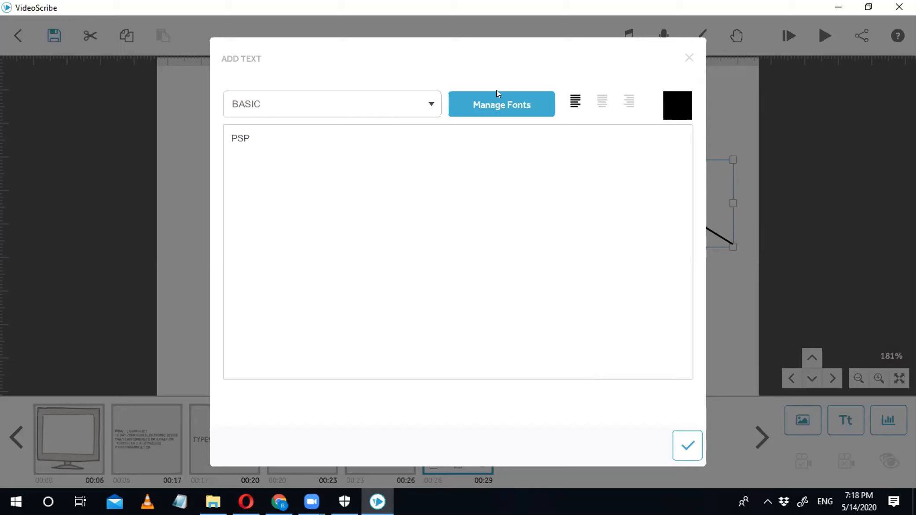
Step: Keep the Basic font and black #000000 colour for the PSP text
click(429, 105)
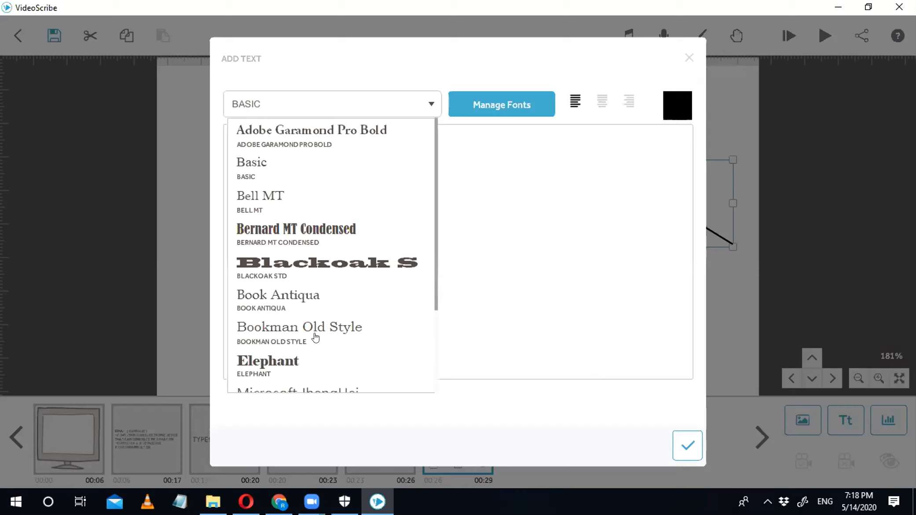
scroll(348, 282, down, 3)
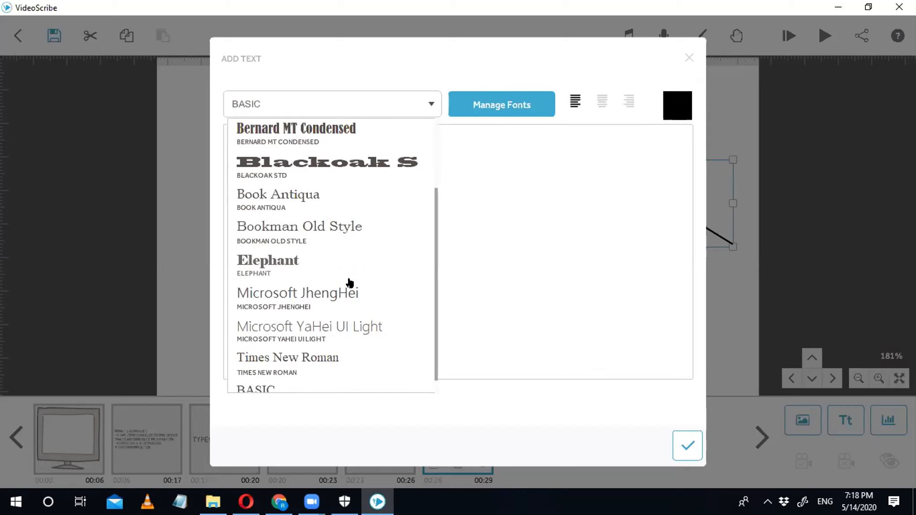
scroll(433, 134, down, 1)
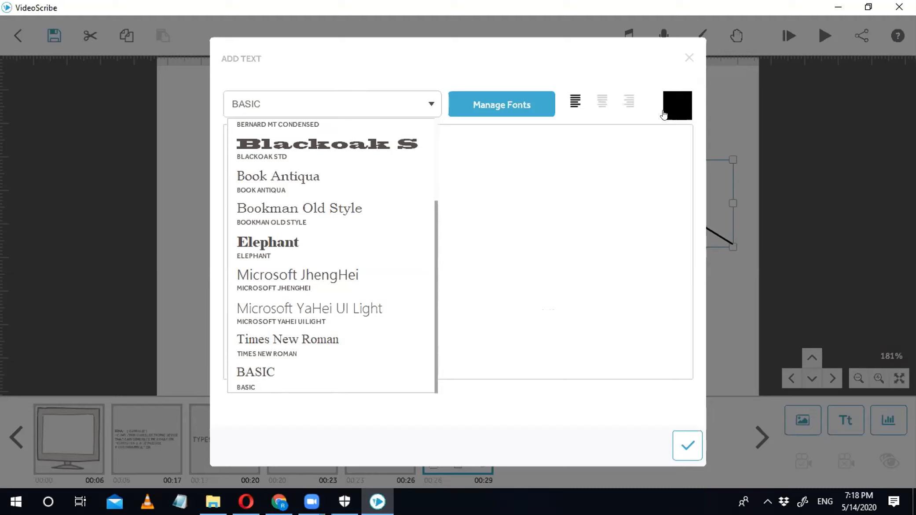
click(661, 111)
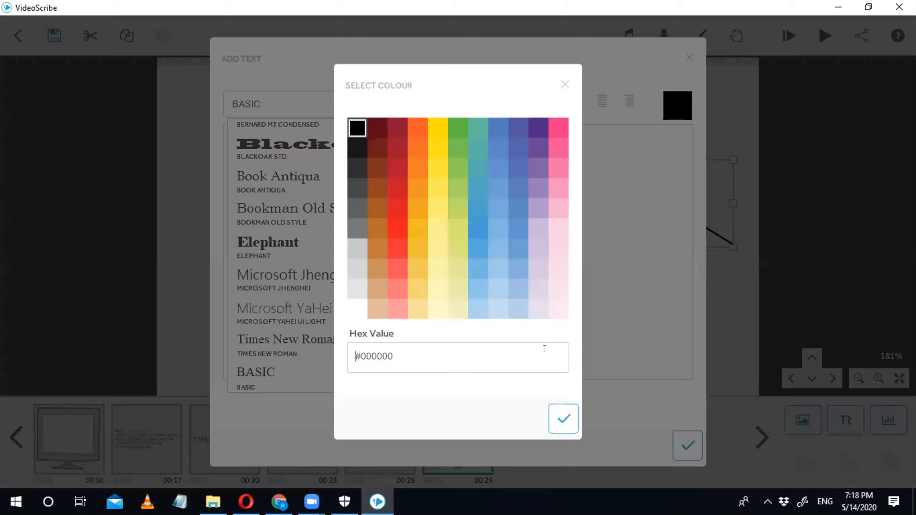
click(562, 412)
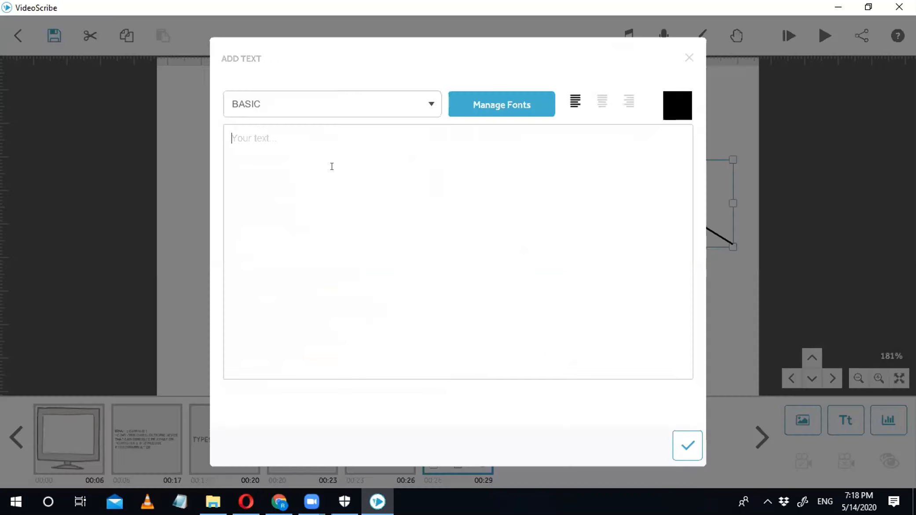
text(PSP)
key(Return)
Step: Place the PSP label under the console and add a LAPTOP label on the laptop screen
click(687, 445)
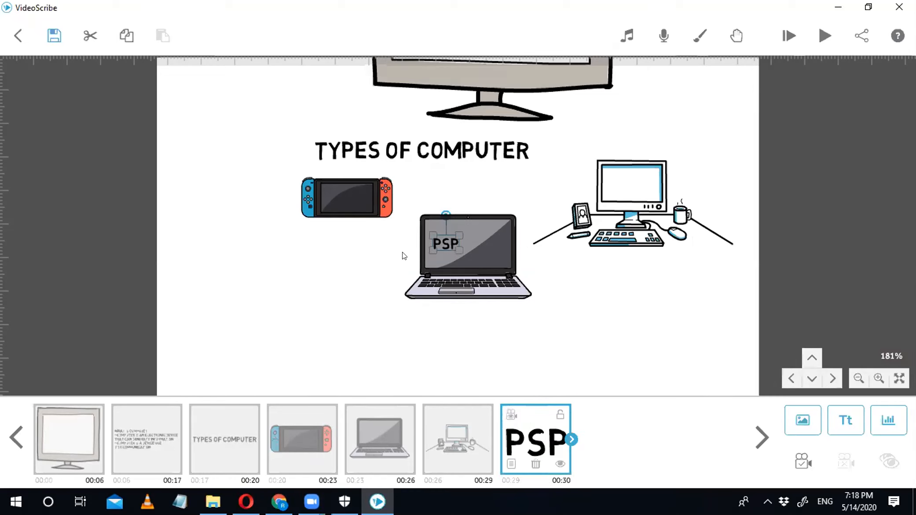
drag(459, 228, 347, 229)
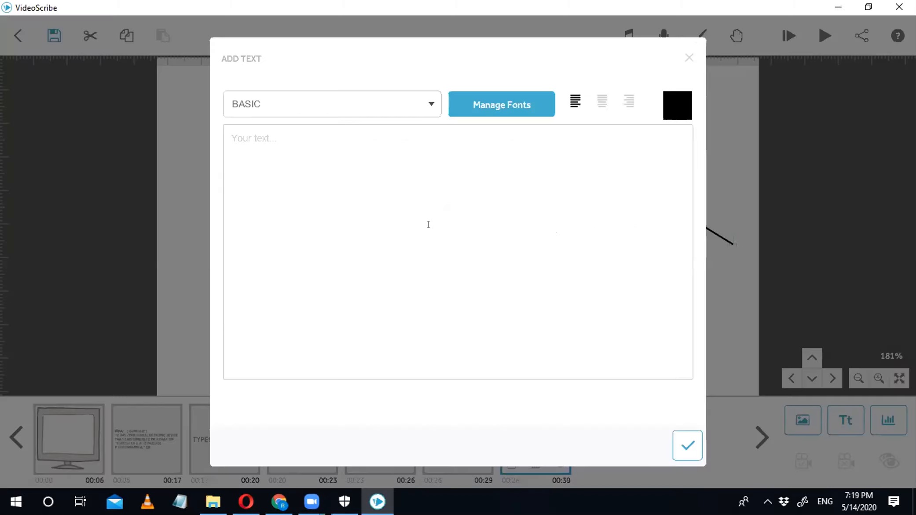
text(Laptop)
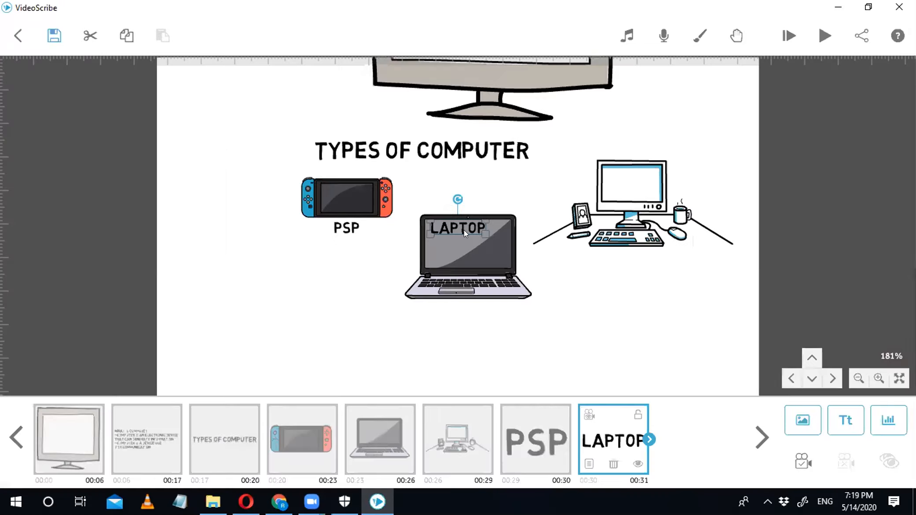
drag(464, 242, 467, 250)
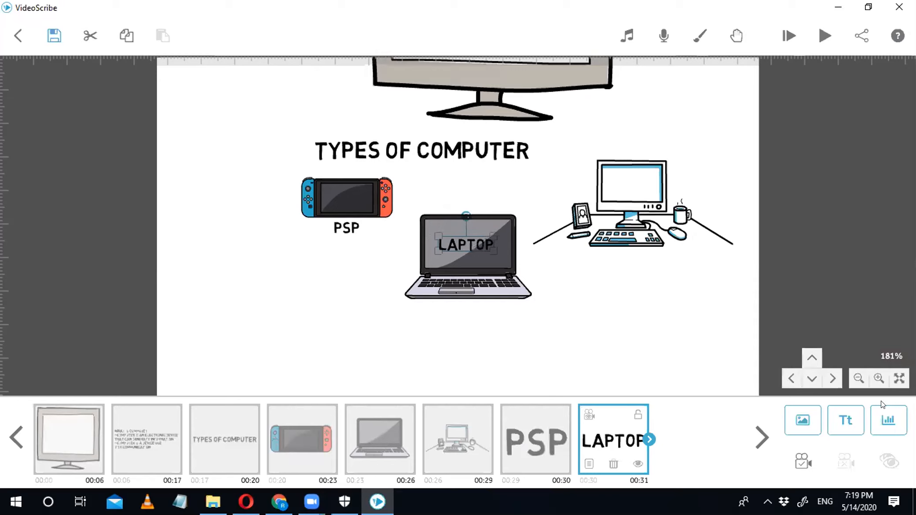
Step: Add a DESKTOP text label and place it just below the computer-desk drawing
click(846, 420)
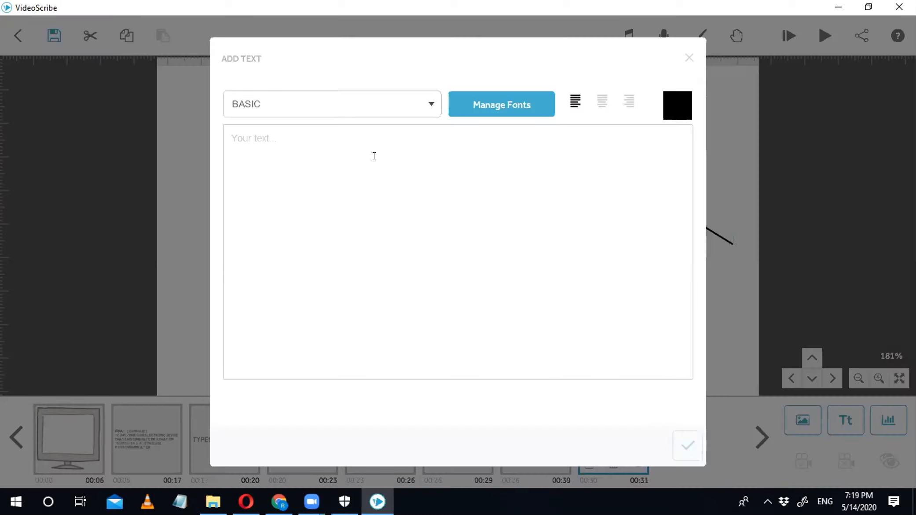
text(Des)
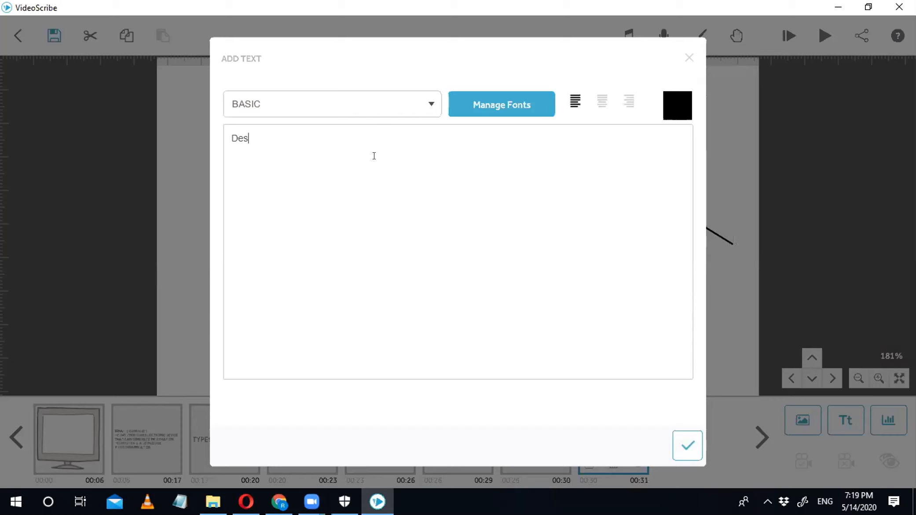
key(BackSpace)
text(sktop)
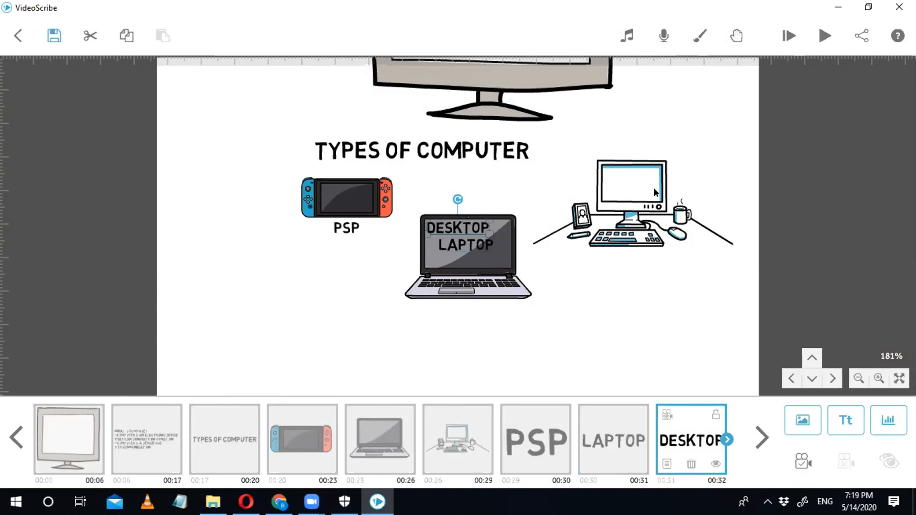
mouse_move(635, 187)
mouse_down()
mouse_move(646, 279)
mouse_move(625, 249)
mouse_up()
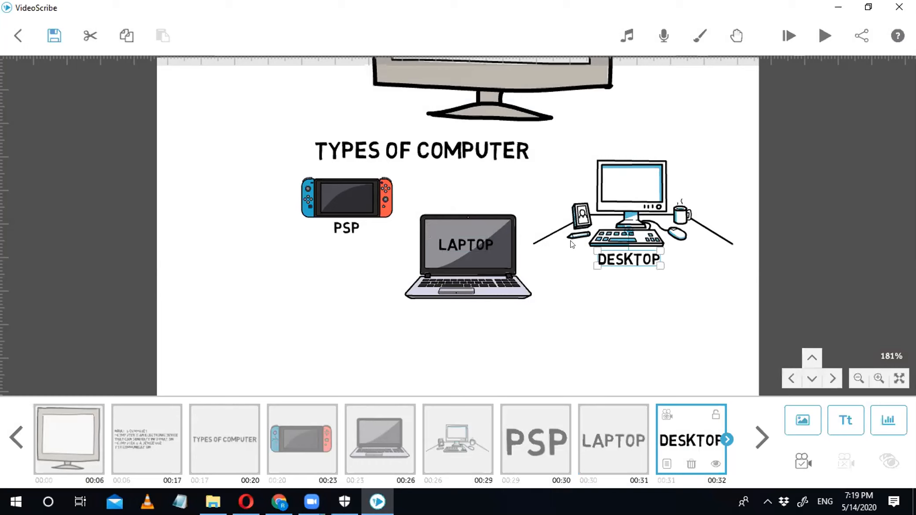
scroll(456, 458, down, 1)
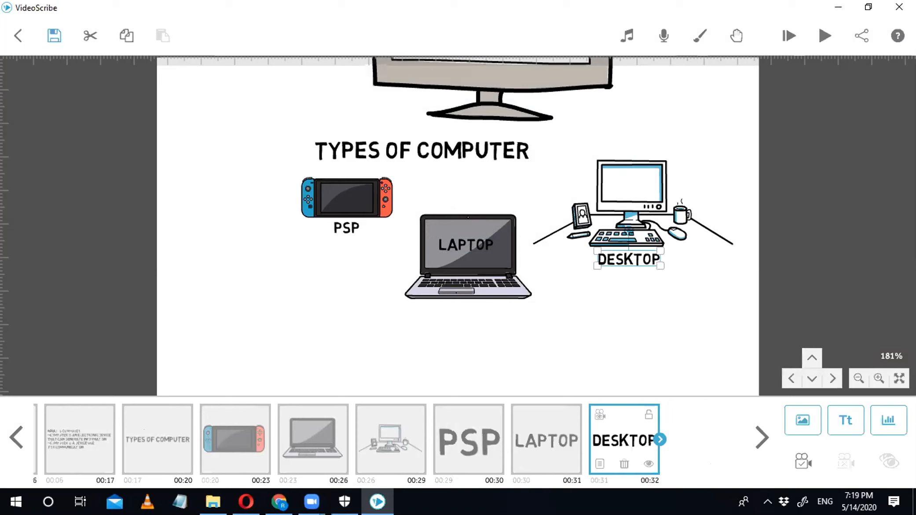
scroll(498, 269, down, 1)
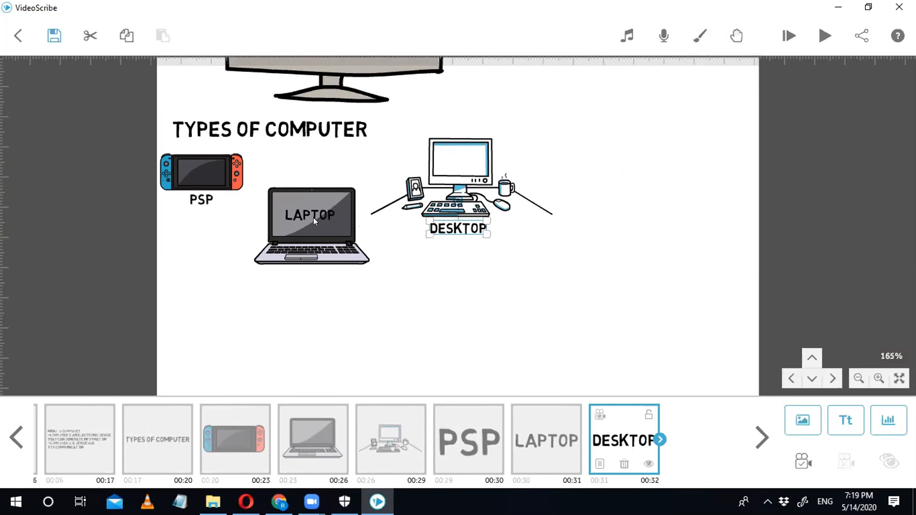
Step: Give the PSP, LAPTOP and DESKTOP labels 2-second transitions, extending the scribe to 00:38
right_click(199, 199)
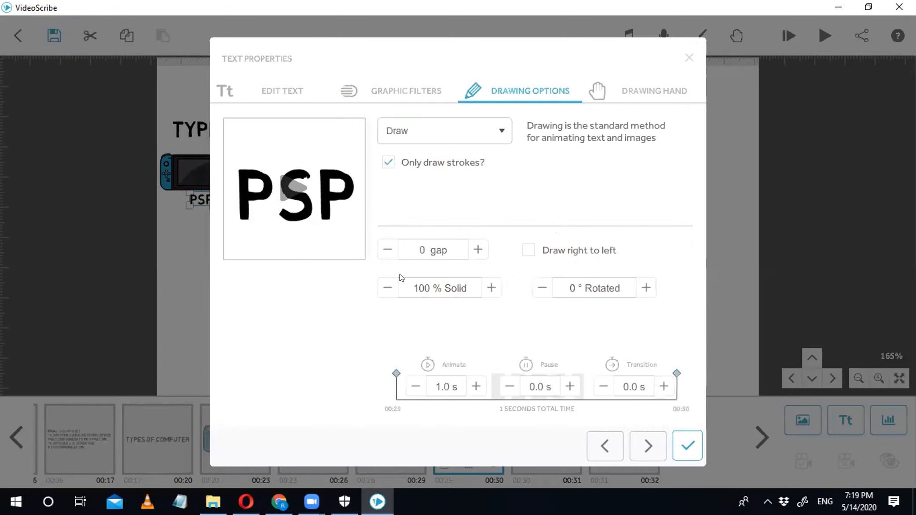
text(2)
key(Return)
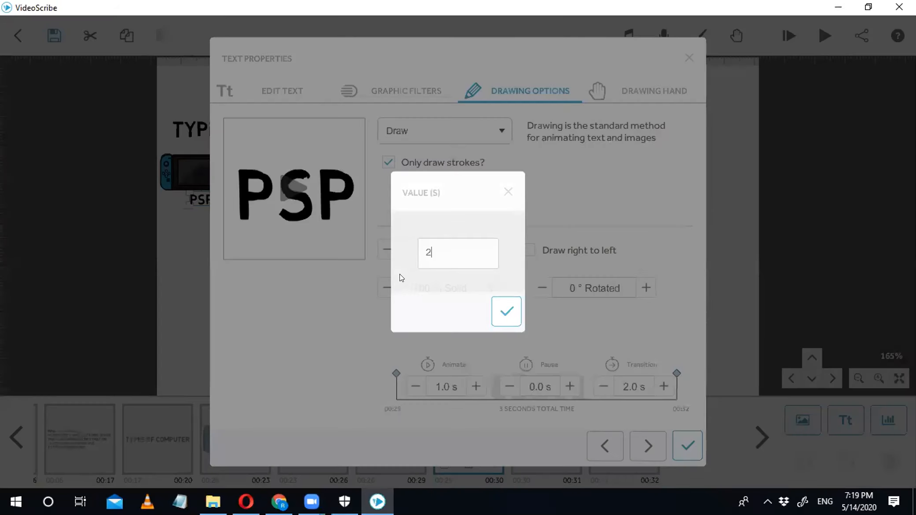
click(643, 445)
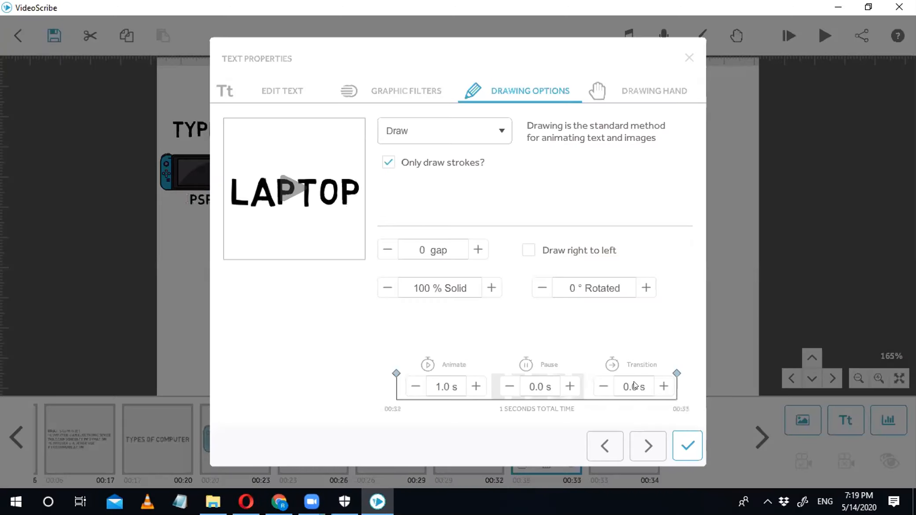
click(636, 386)
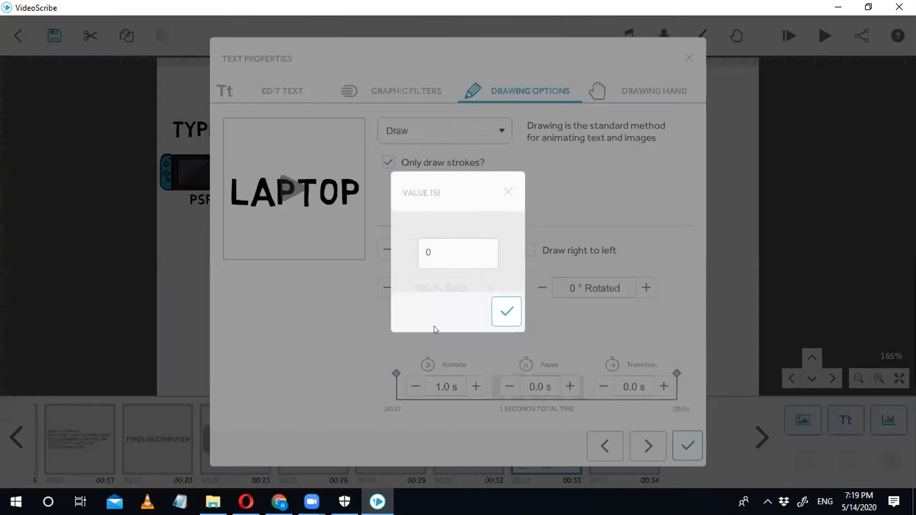
text(2)
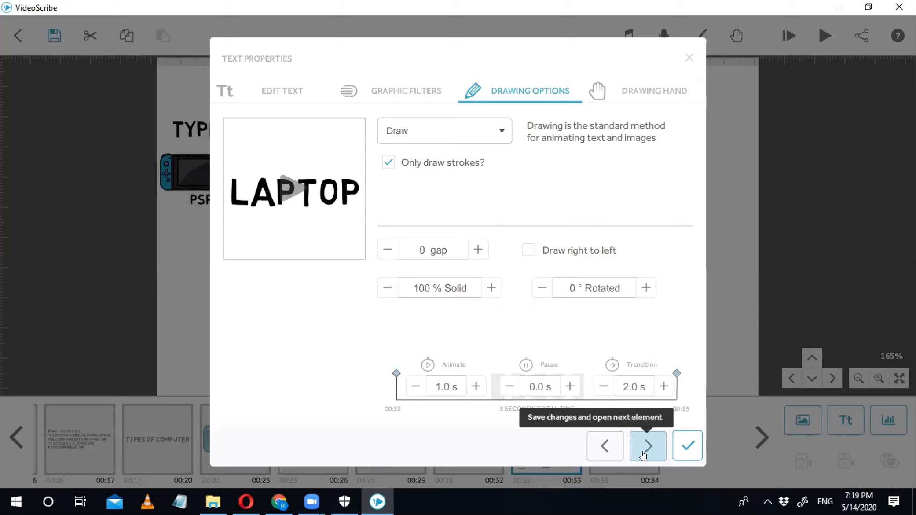
click(646, 449)
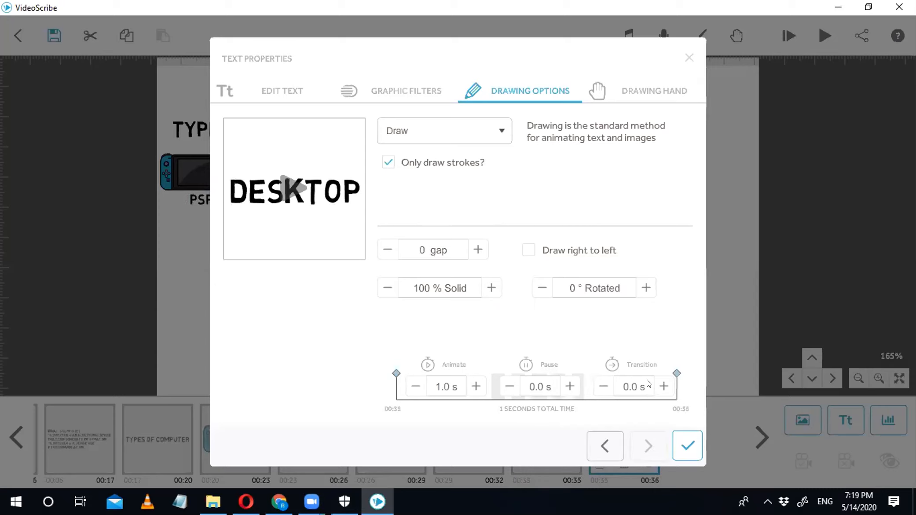
click(637, 386)
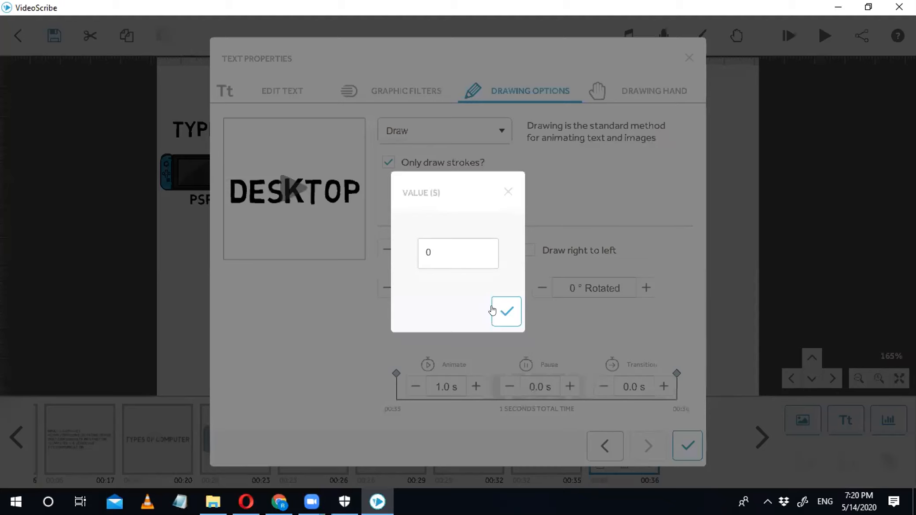
text(2)
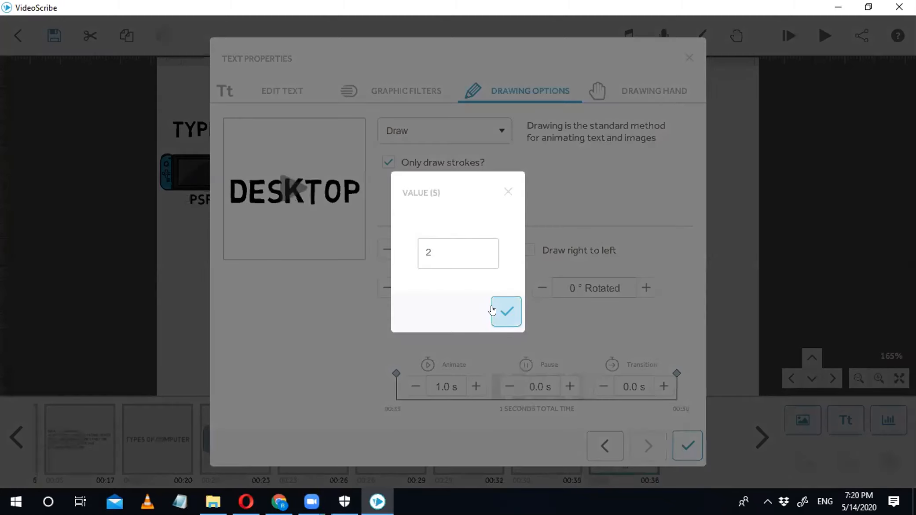
key(Return)
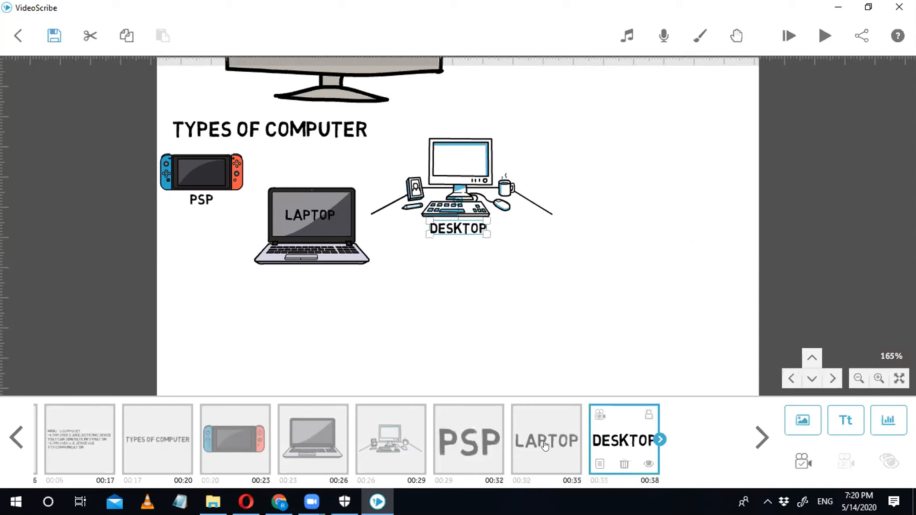
click(165, 434)
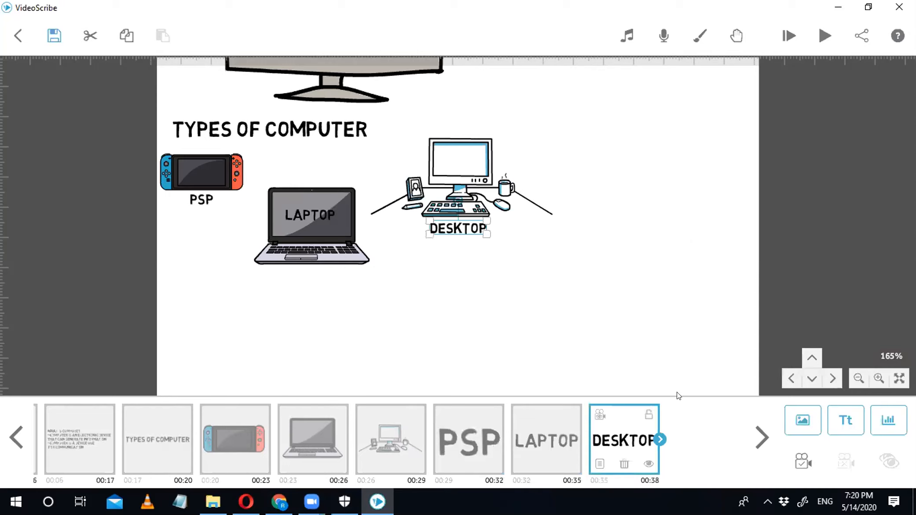